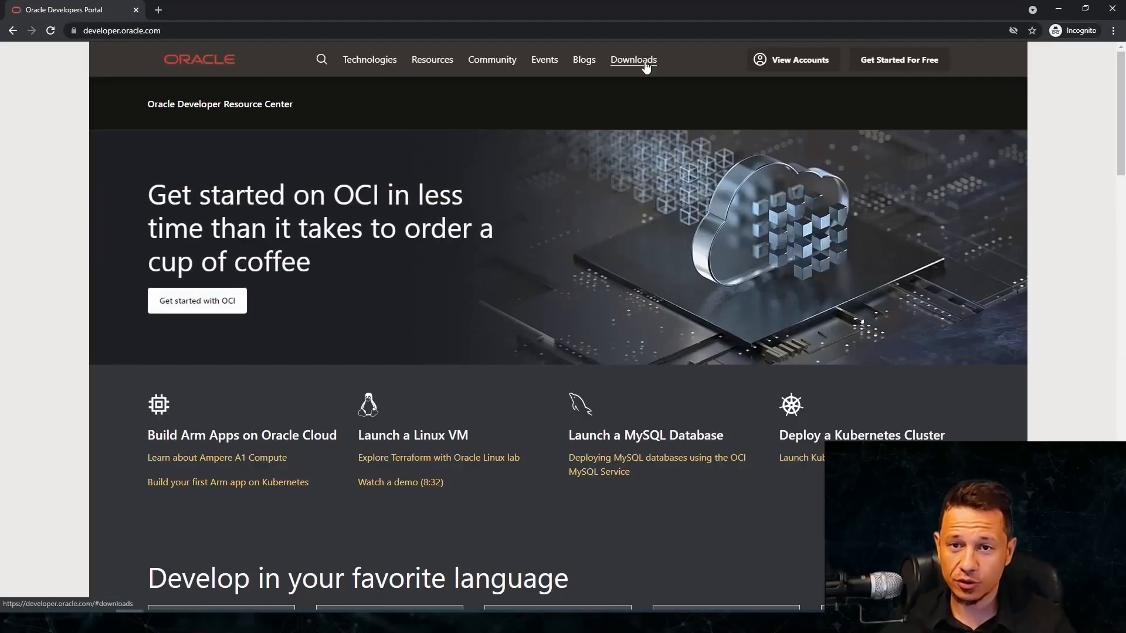
# - Open the SQL Developer download page through Oracle's list of all Java downloads
pyautogui.click(644, 64)
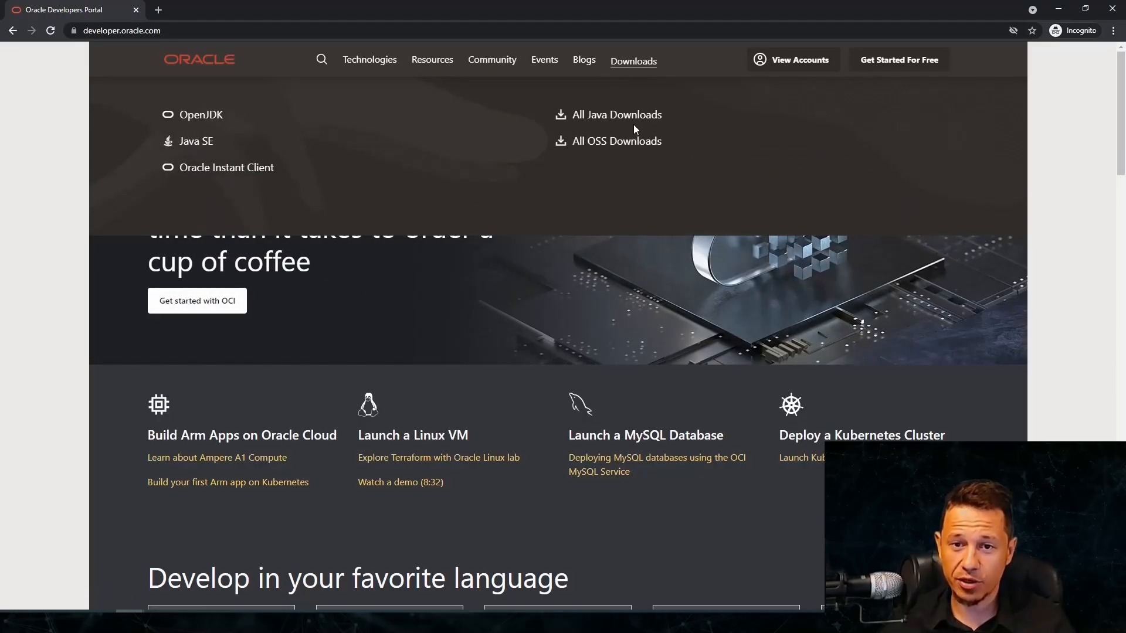
pyautogui.click(628, 117)
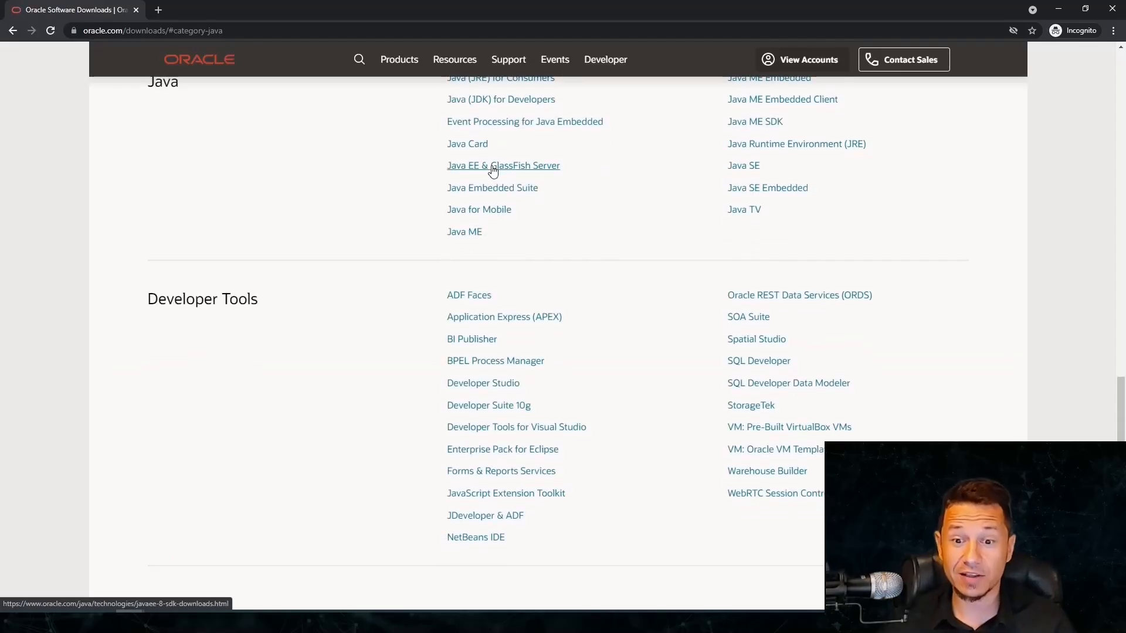
pyautogui.click(773, 364)
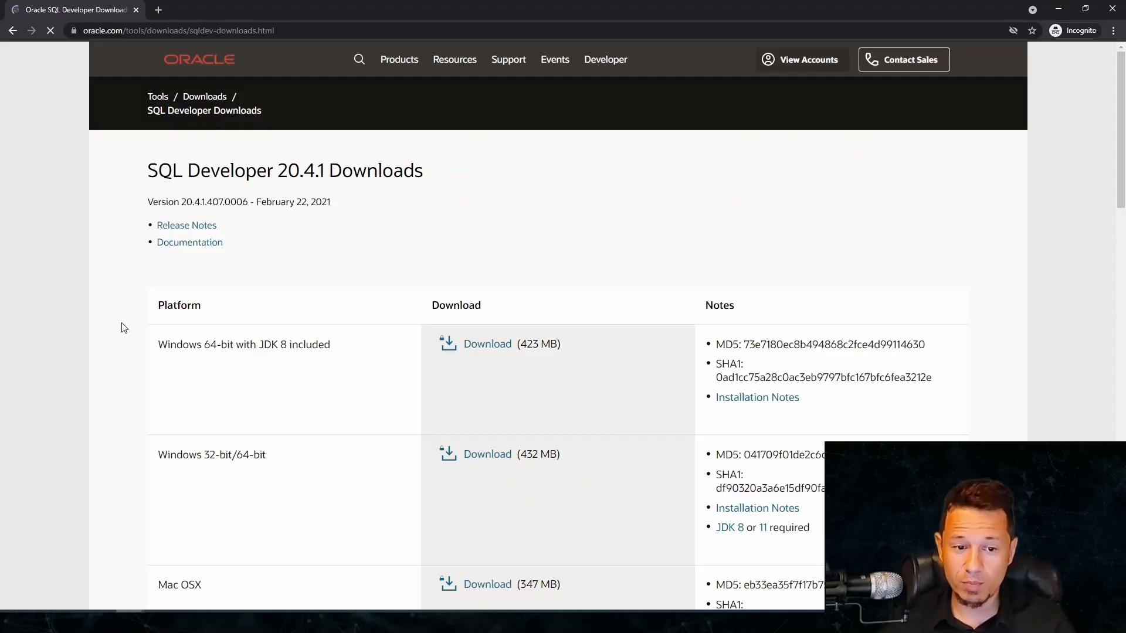
# - Examine the SQL Developer packages offered for each platform, comparing the two Windows versions and whether JDK 8 is included
pyautogui.scroll(-1, 124, 328)
pyautogui.moveTo(144, 296); pyautogui.dragTo(301, 297)
pyautogui.moveTo(369, 294)
pyautogui.mouseDown()
pyautogui.moveTo(159, 287)
pyautogui.moveTo(364, 288)
pyautogui.mouseUp()
pyautogui.click(365, 288)
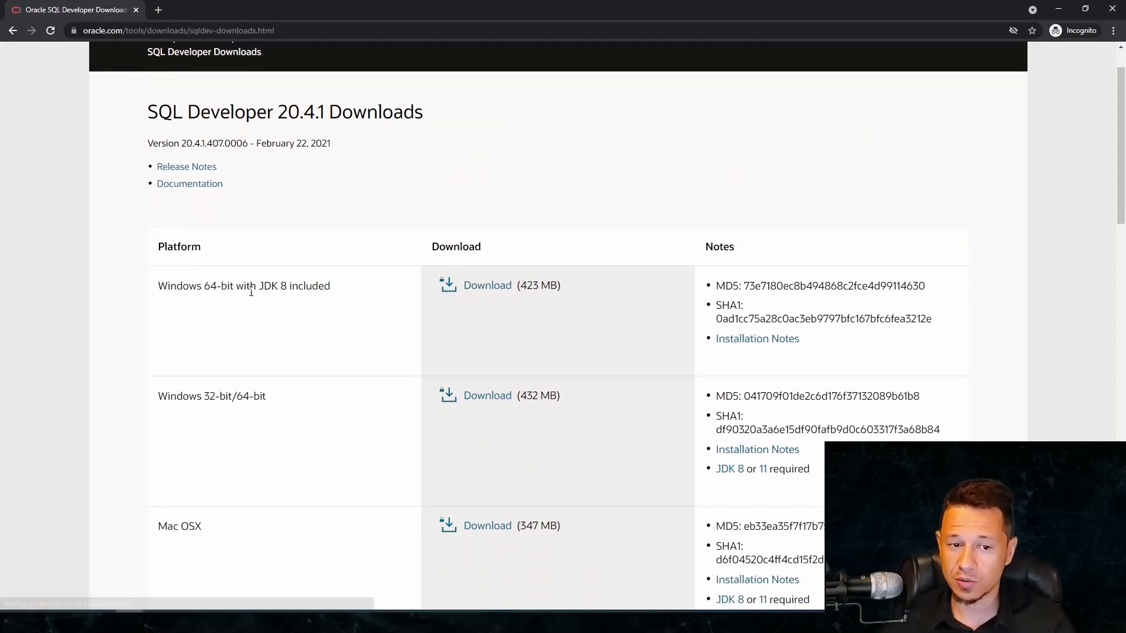
pyautogui.moveTo(259, 289); pyautogui.dragTo(284, 294)
pyautogui.click(293, 311)
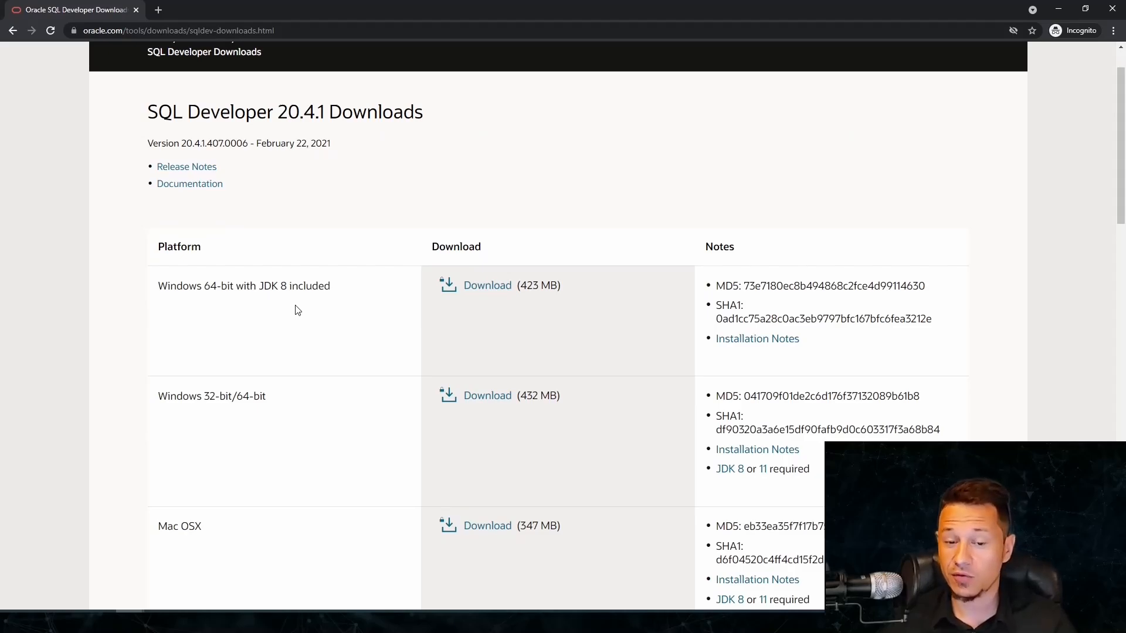
pyautogui.moveTo(157, 397); pyautogui.dragTo(258, 398)
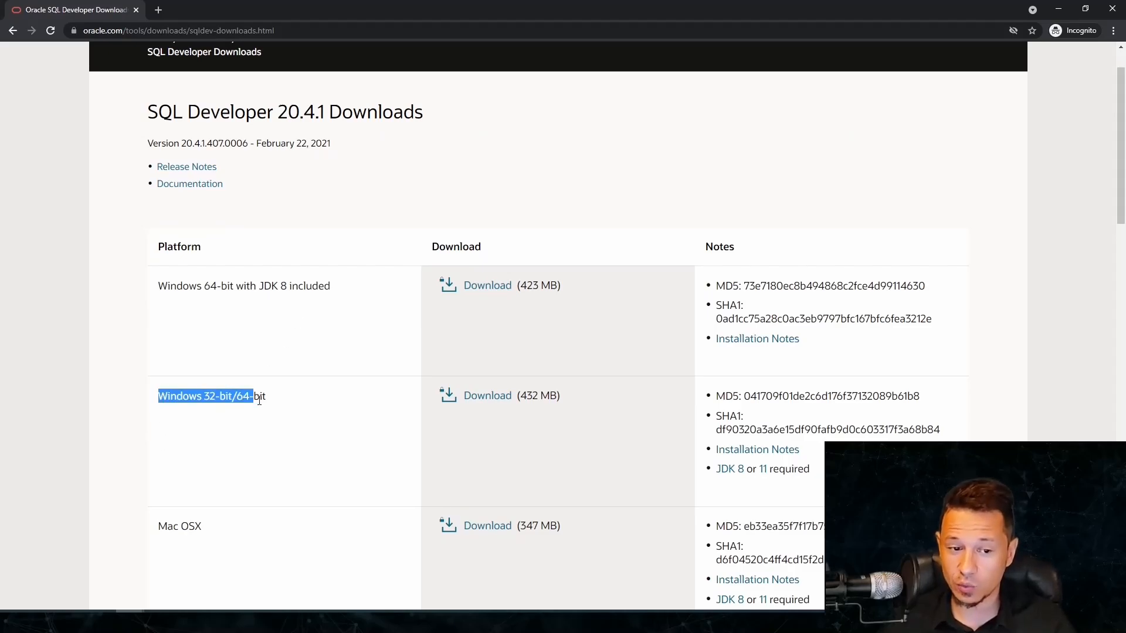
pyautogui.click(291, 406)
pyautogui.moveTo(339, 282); pyautogui.dragTo(158, 286)
pyautogui.moveTo(158, 286); pyautogui.dragTo(336, 285)
pyautogui.click(337, 285)
pyautogui.scroll(-1, 343, 292)
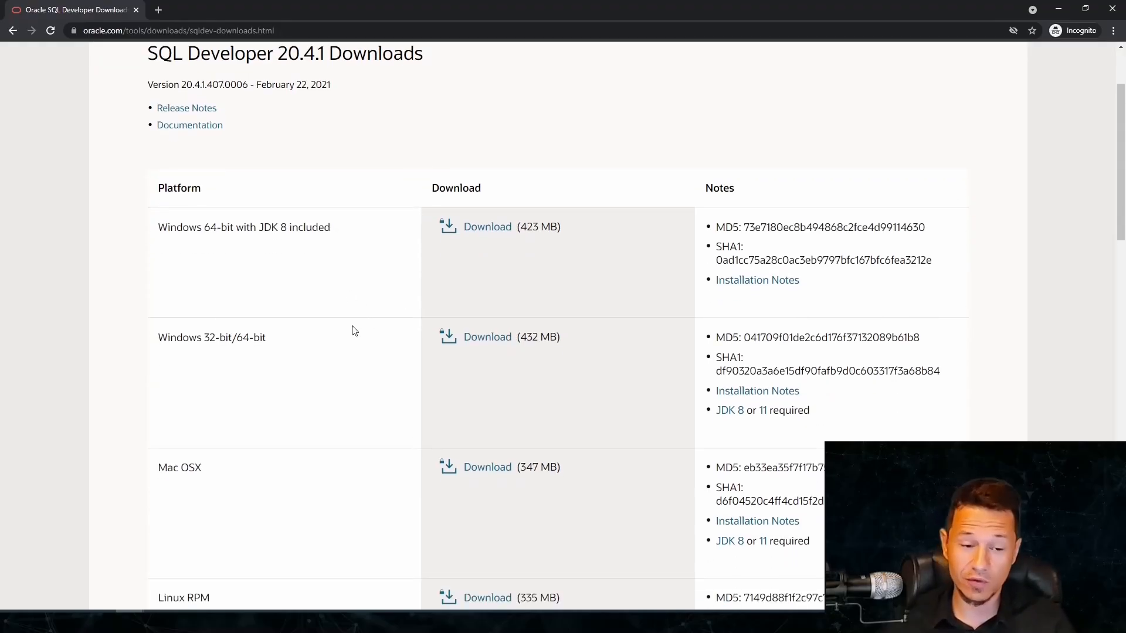
pyautogui.scroll(-3, 349, 332)
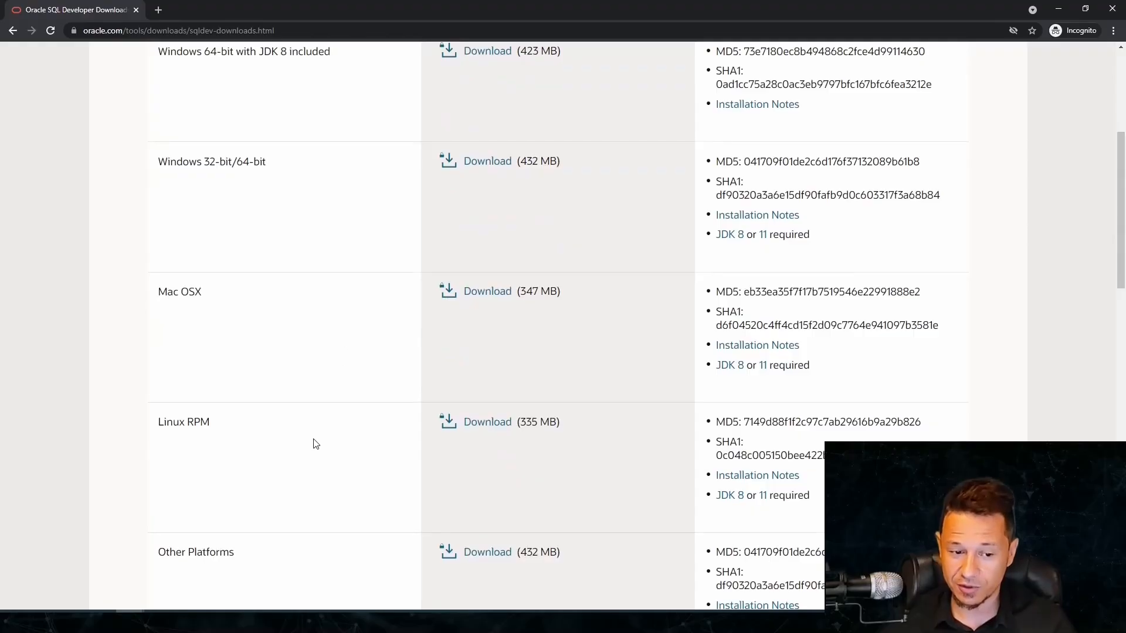
pyautogui.scroll(-1, 307, 410)
pyautogui.scroll(5, 293, 371)
pyautogui.scroll(-8, 276, 381)
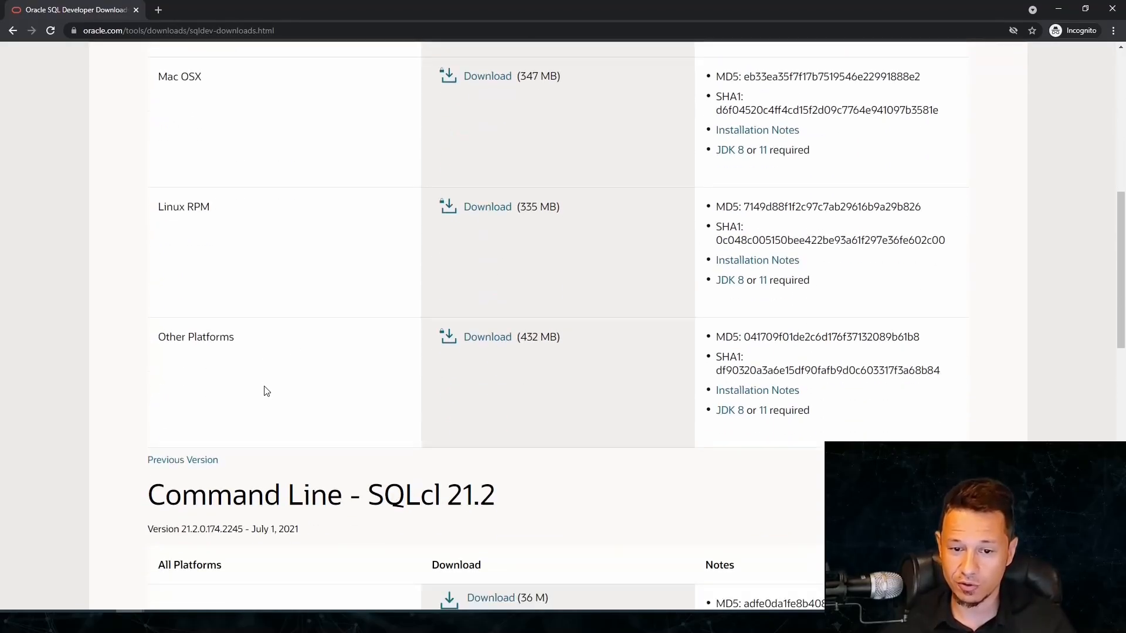
pyautogui.scroll(3, 254, 382)
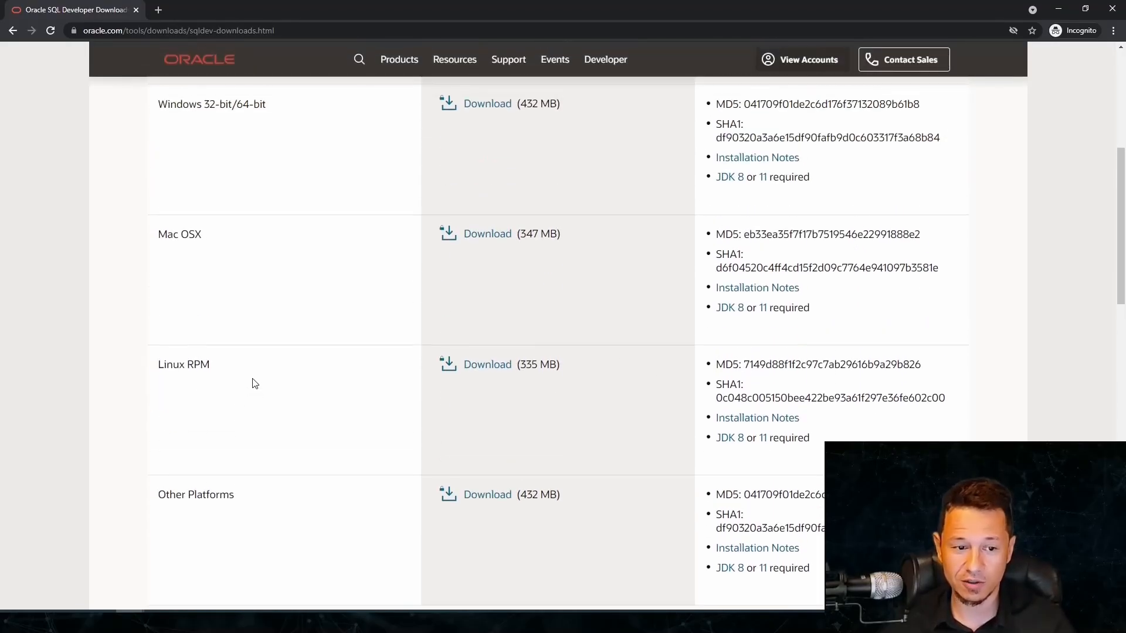
pyautogui.scroll(6, 253, 382)
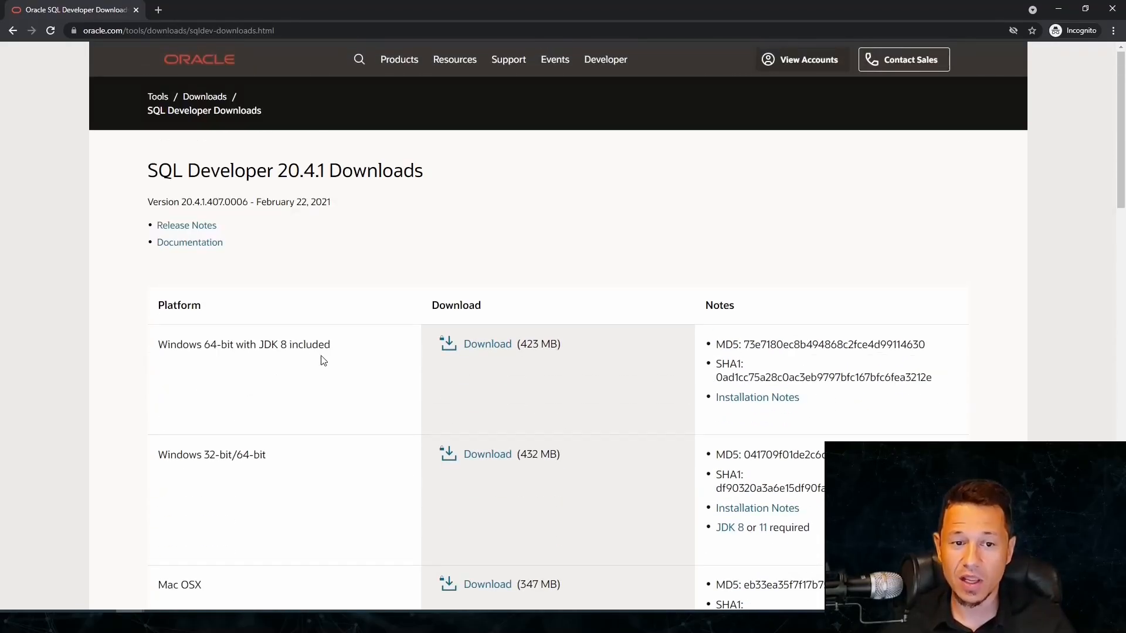
# - Download the Windows 64-bit package with JDK 8 included, accepting the Oracle License Agreement and saving the zip in the oracle folder under Downloads
pyautogui.click(498, 348)
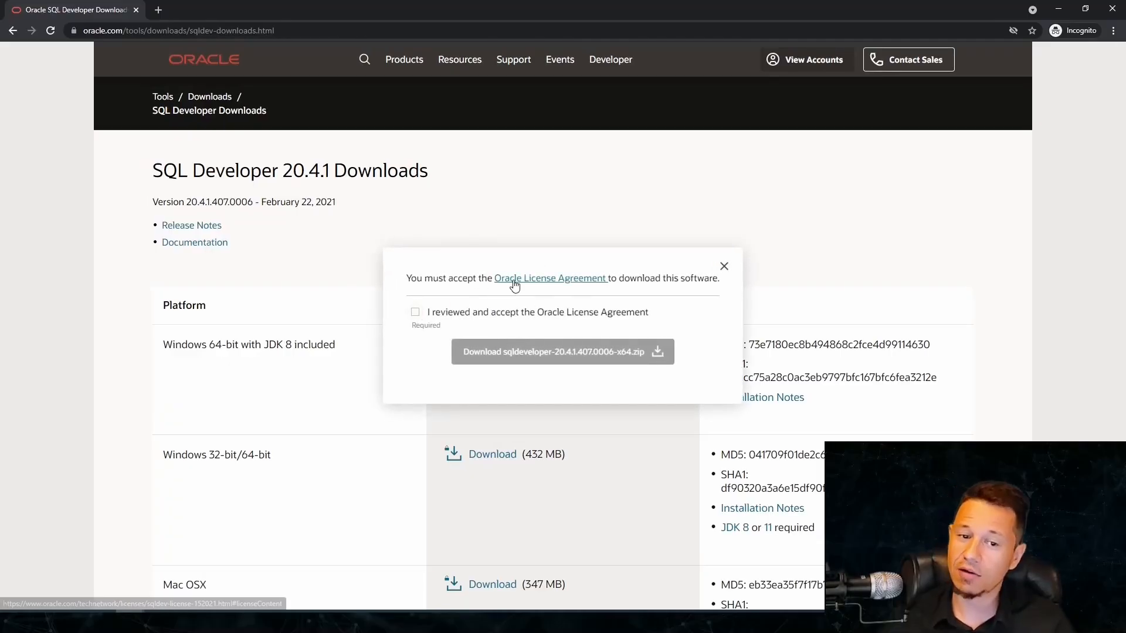
pyautogui.click(415, 312)
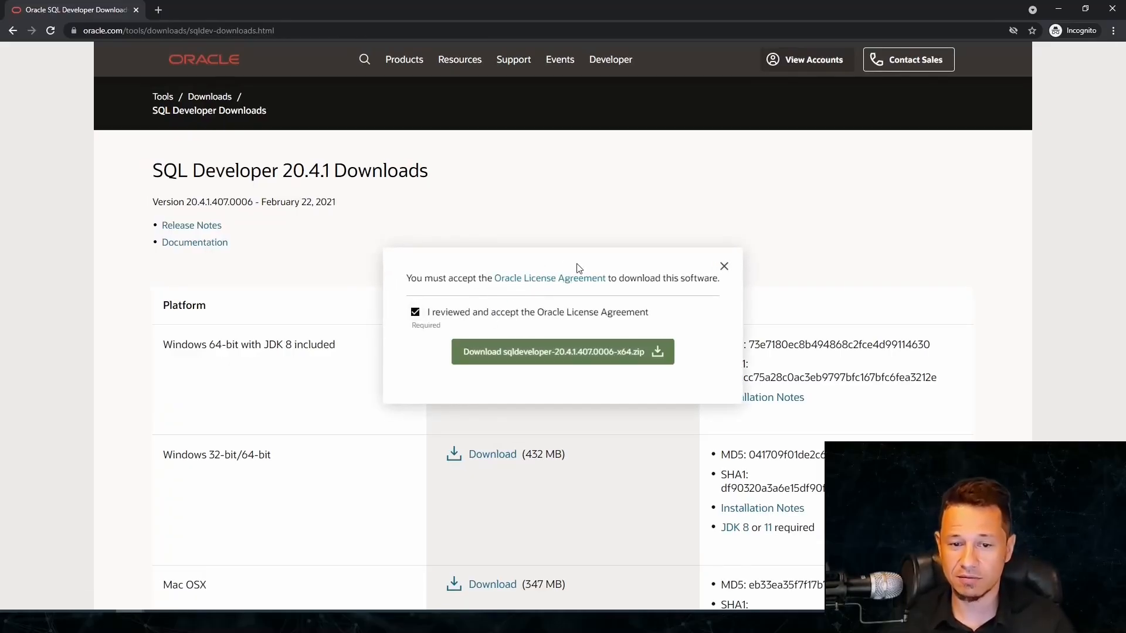
pyautogui.click(583, 355)
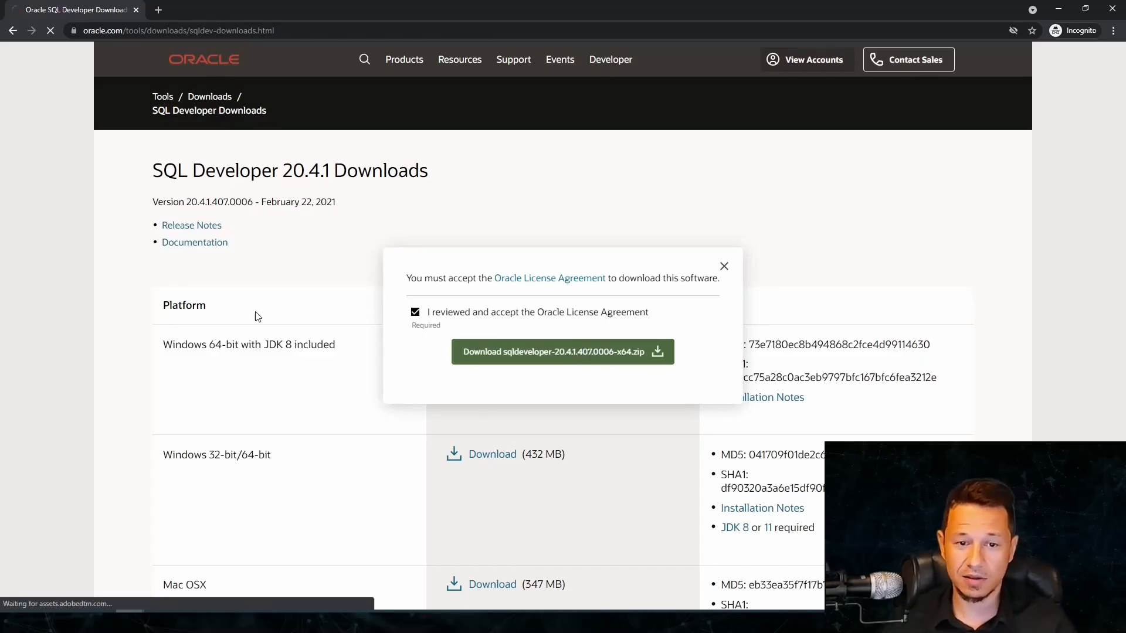
pyautogui.click(611, 348)
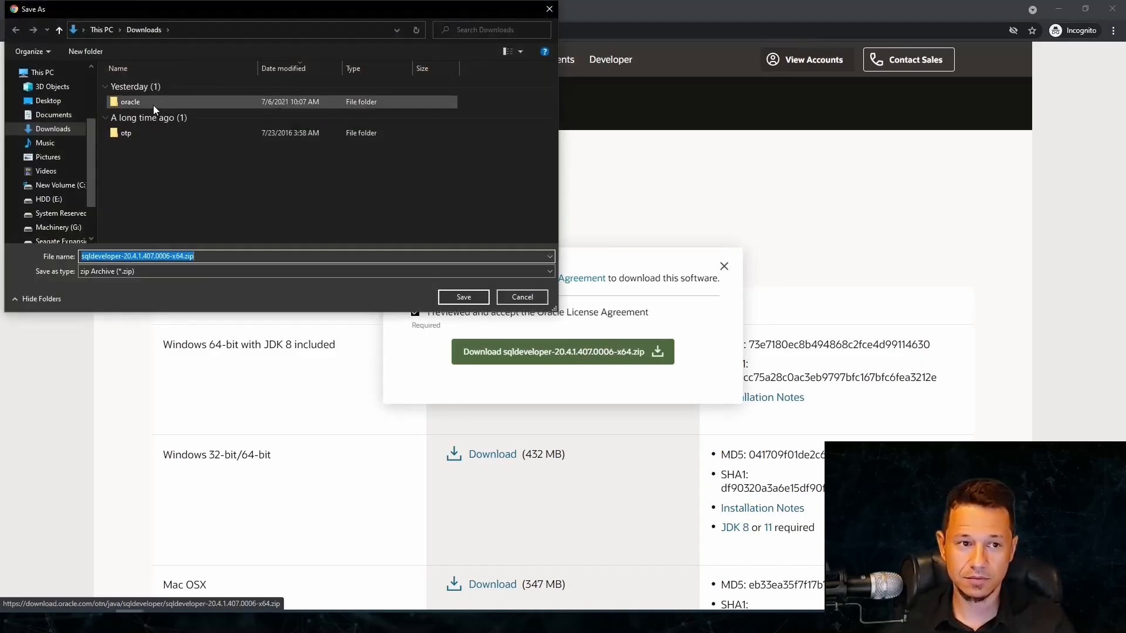
pyautogui.doubleClick(153, 104)
pyautogui.click(473, 296)
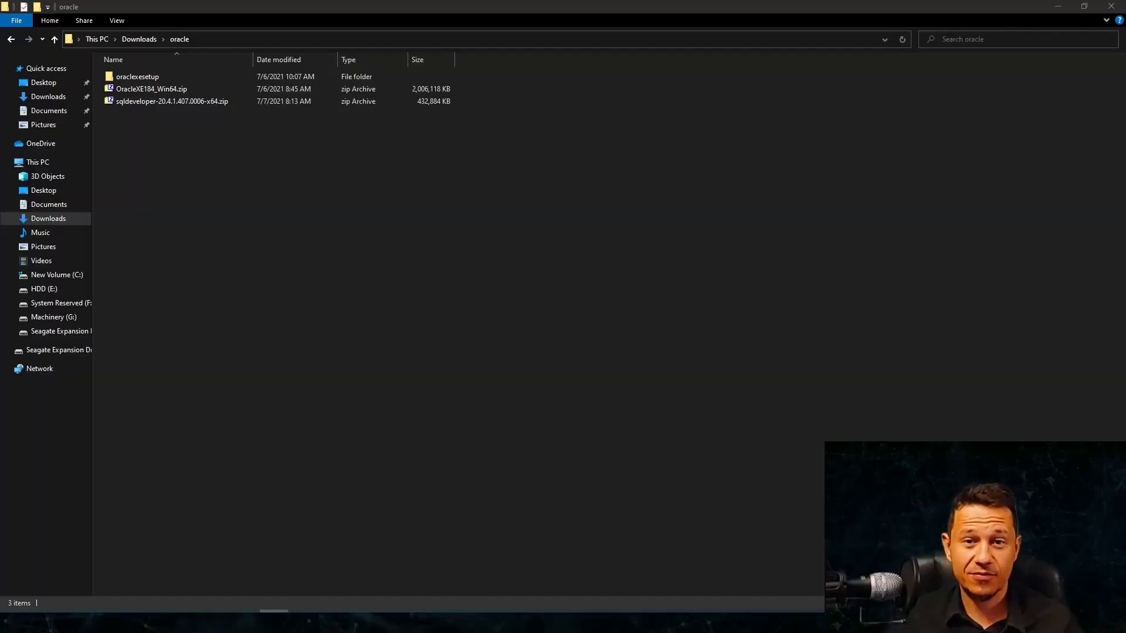
# - In File Explorer, open the archive sqldeveloper-20.4.1.407.0006-x64.zip and go into its sqldeveloper folder
pyautogui.click(271, 209)
pyautogui.click(171, 103)
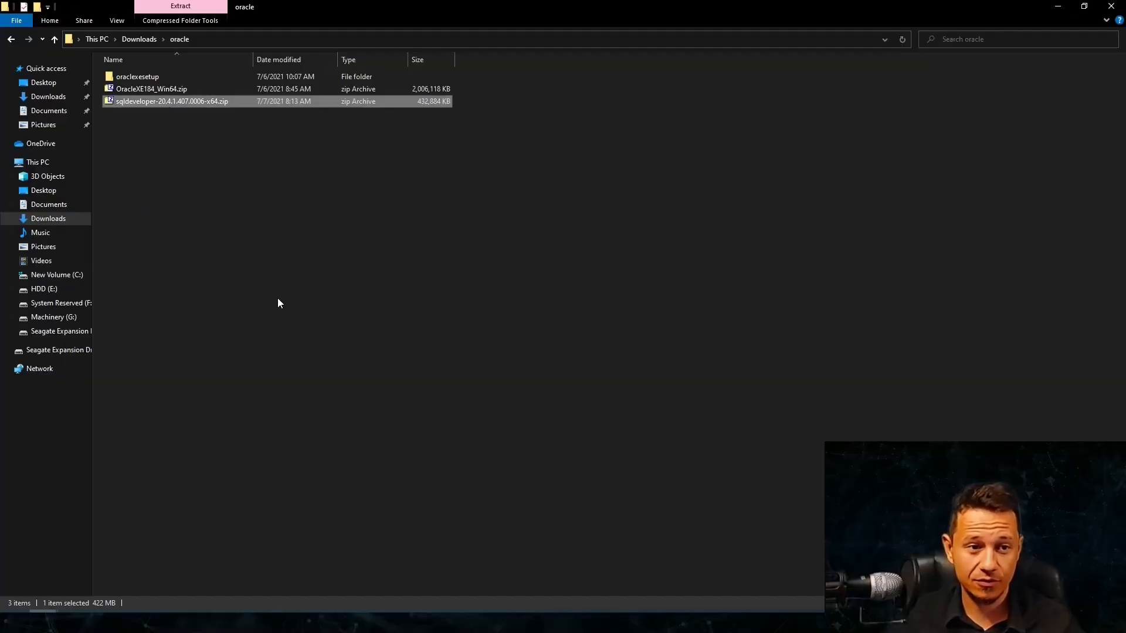
pyautogui.doubleClick(188, 104)
pyautogui.doubleClick(217, 201)
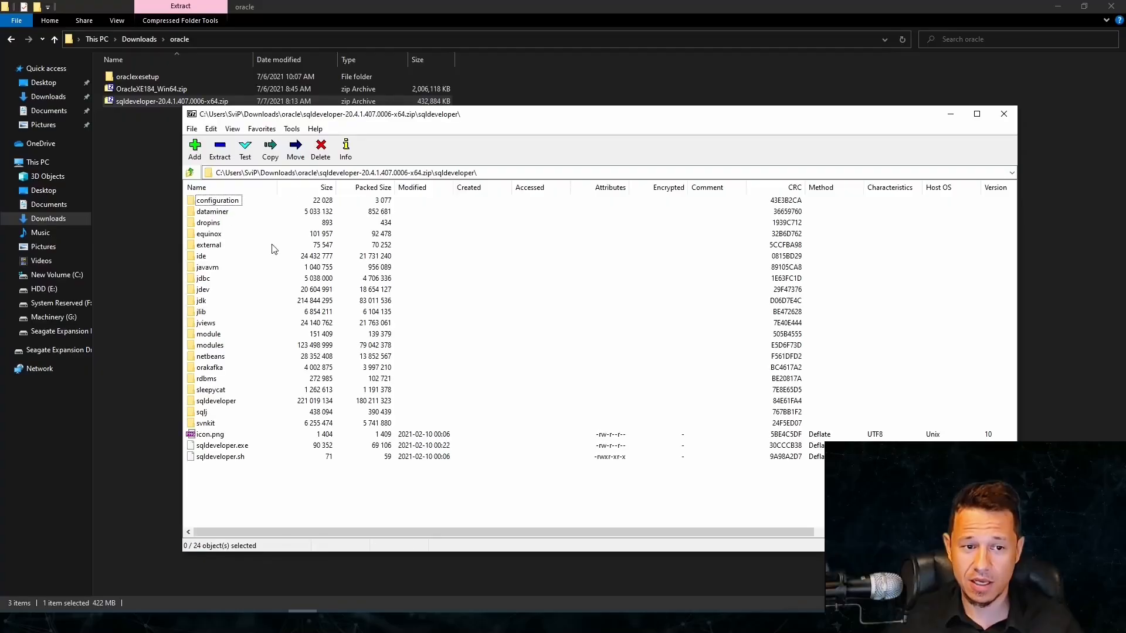
# - Extract the entire contents of the archive's sqldeveloper folder into the Apps\SQLDeveloper folder on drive C
pyautogui.hotkey('ctrl', 'a')
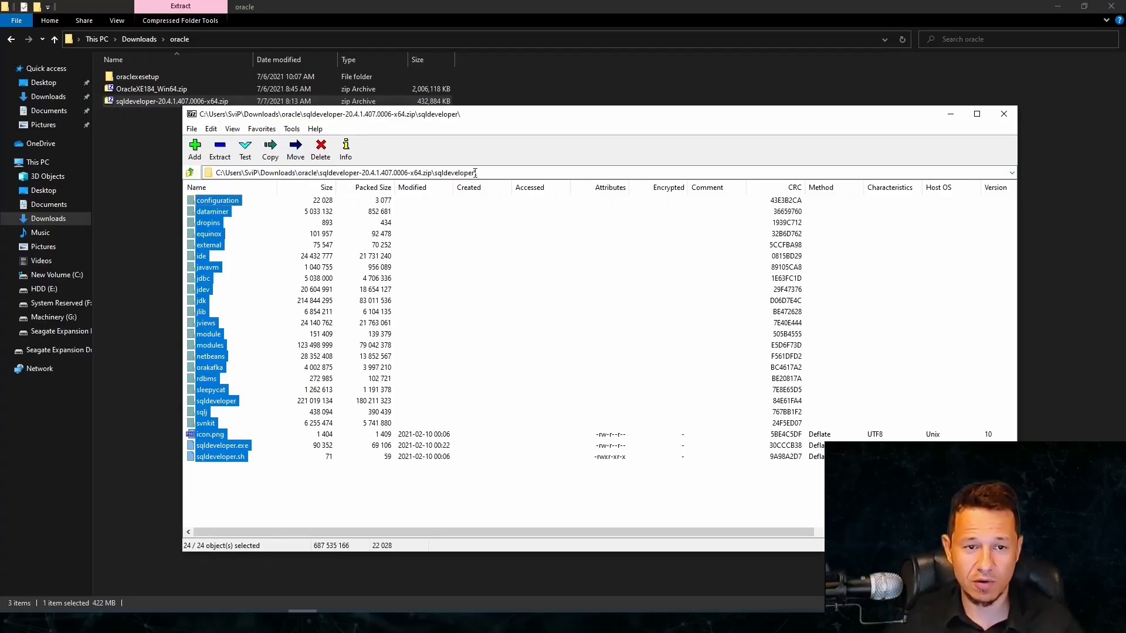
pyautogui.moveTo(475, 113); pyautogui.dragTo(540, 95)
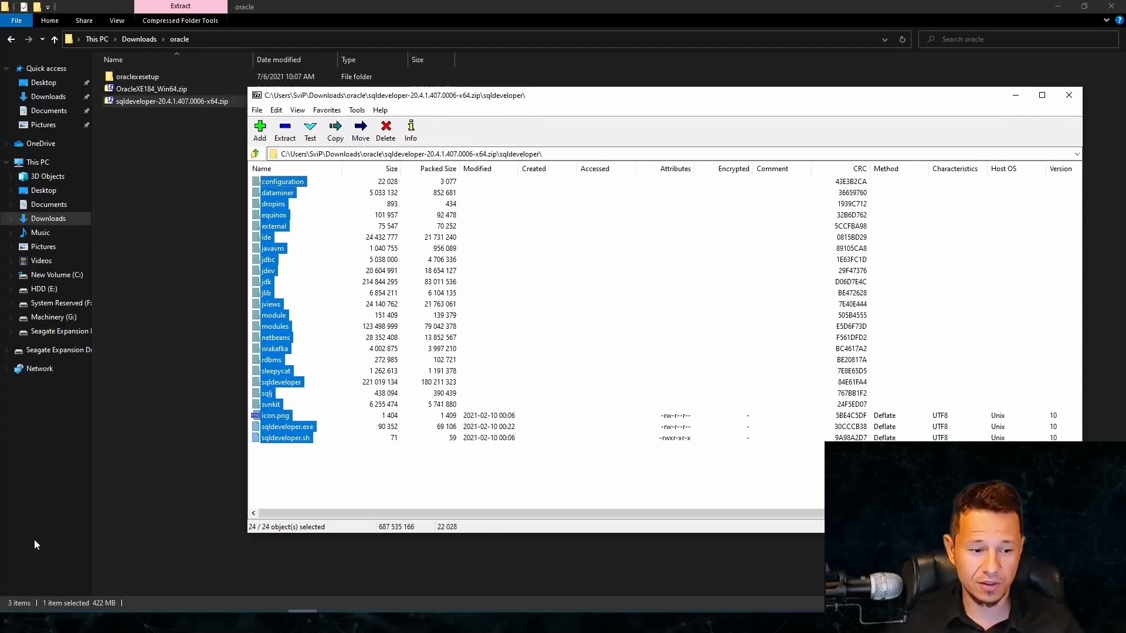
pyautogui.click(44, 622)
pyautogui.click(164, 568)
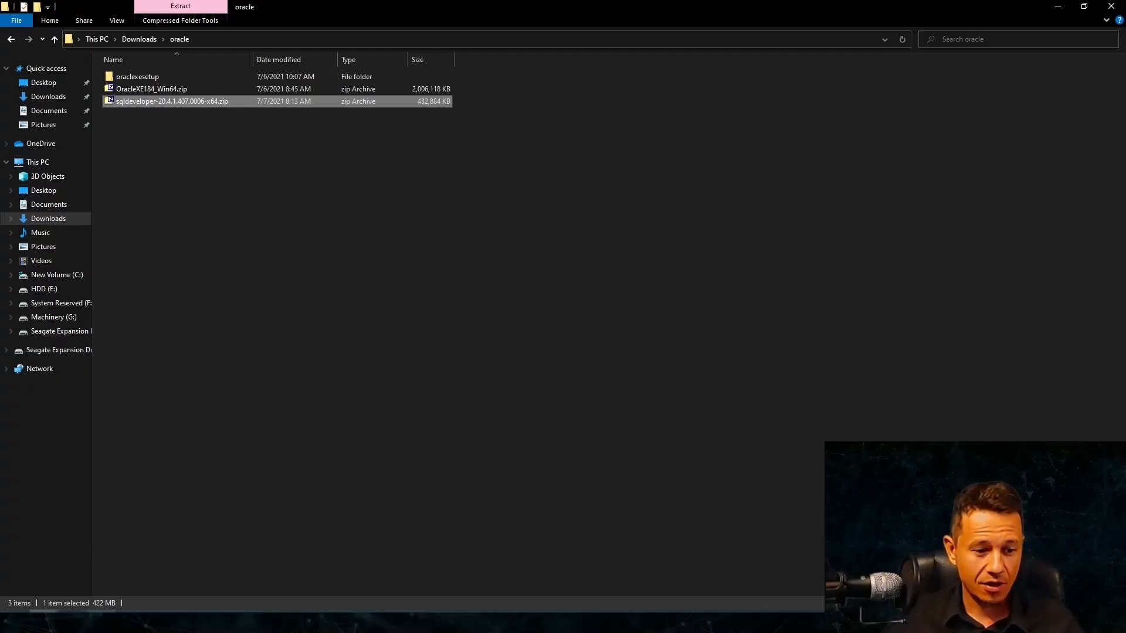
pyautogui.click(44, 621)
pyautogui.click(39, 585)
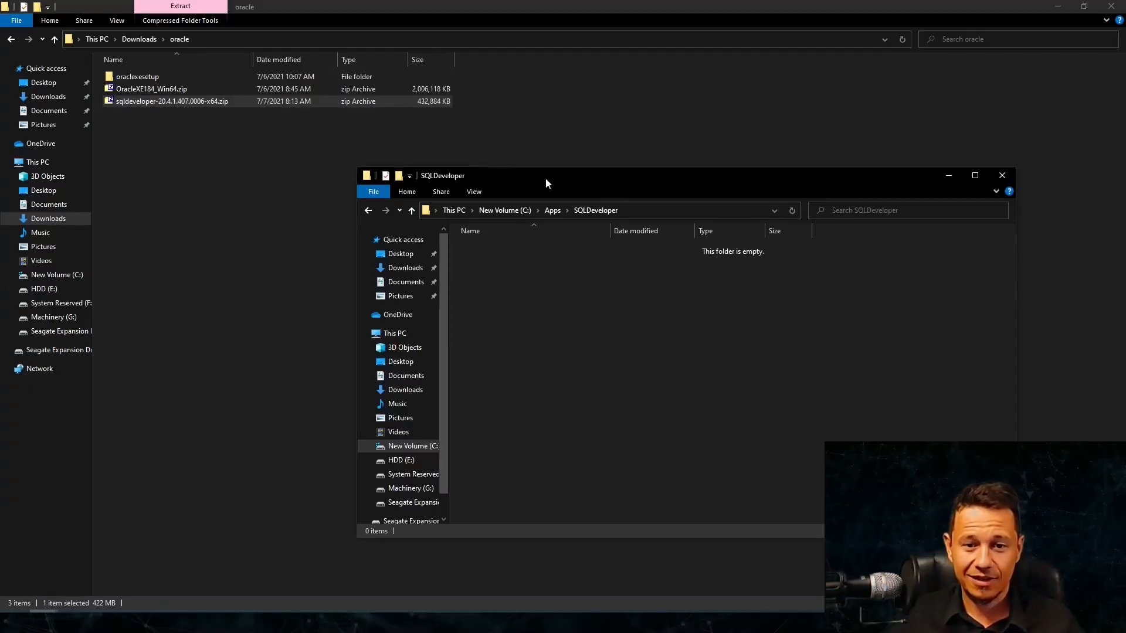
pyautogui.moveTo(546, 178); pyautogui.dragTo(469, 147)
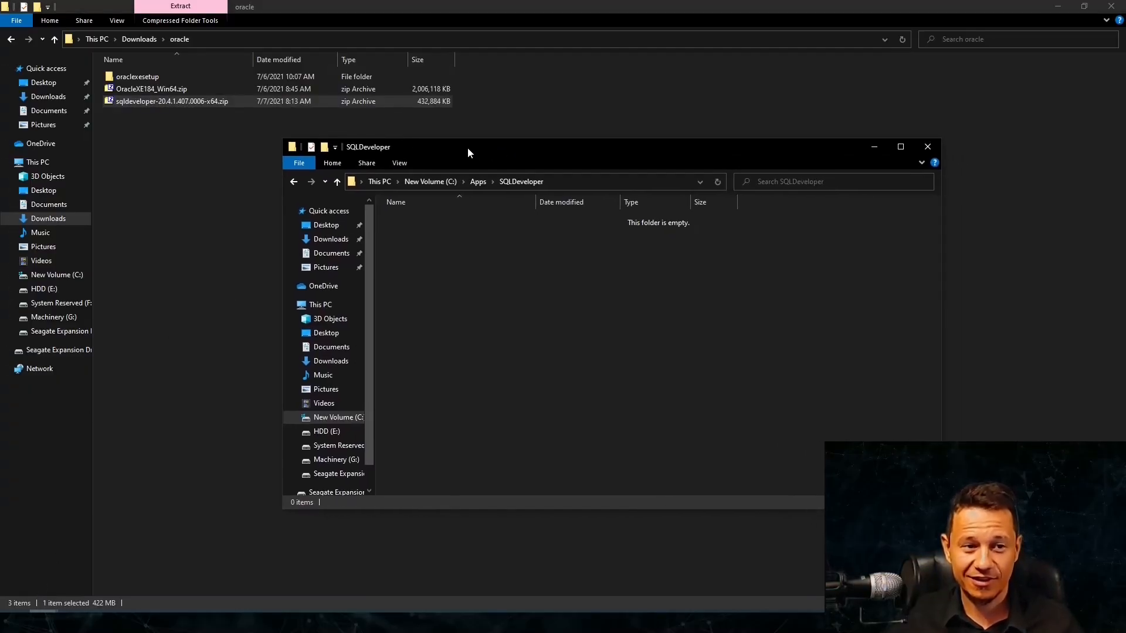
pyautogui.click(303, 622)
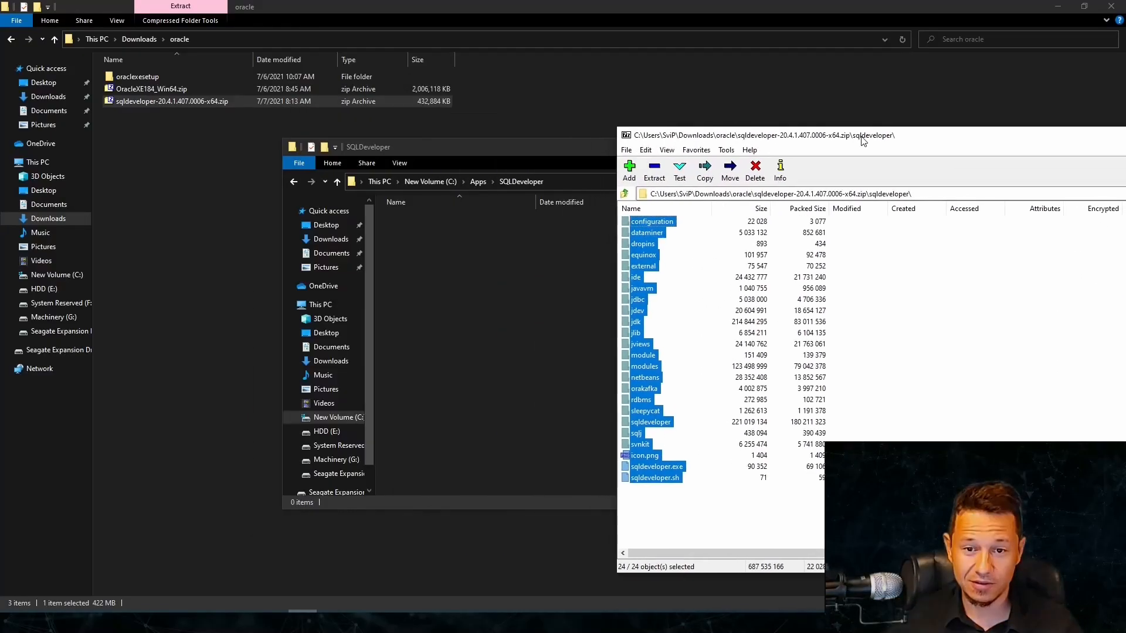
pyautogui.moveTo(861, 136); pyautogui.dragTo(862, 137)
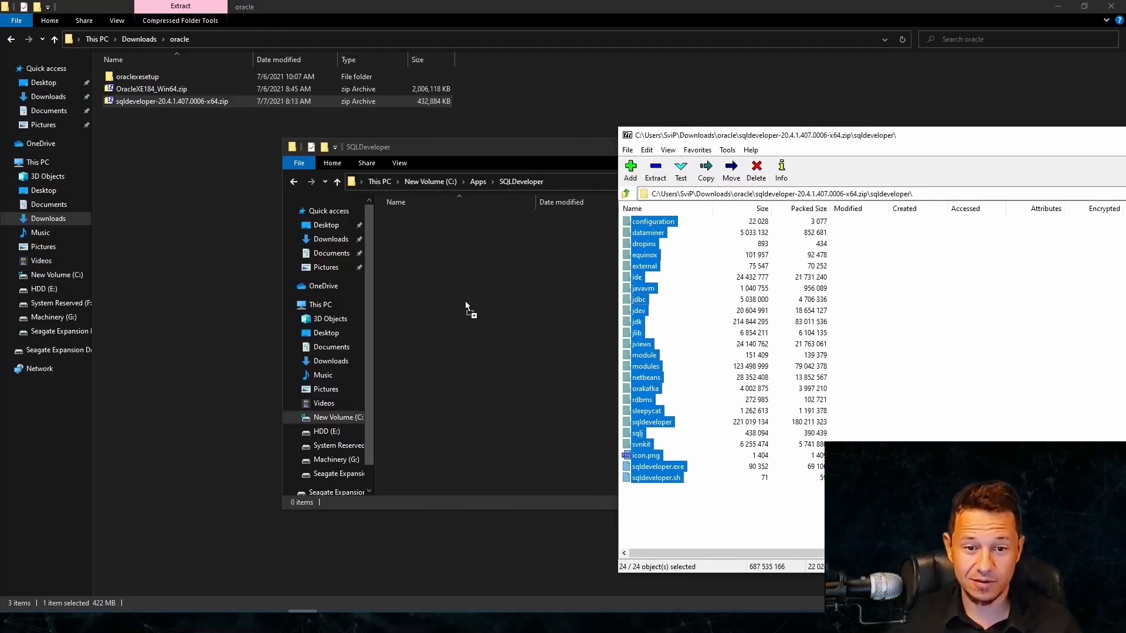
pyautogui.moveTo(465, 301); pyautogui.dragTo(468, 299)
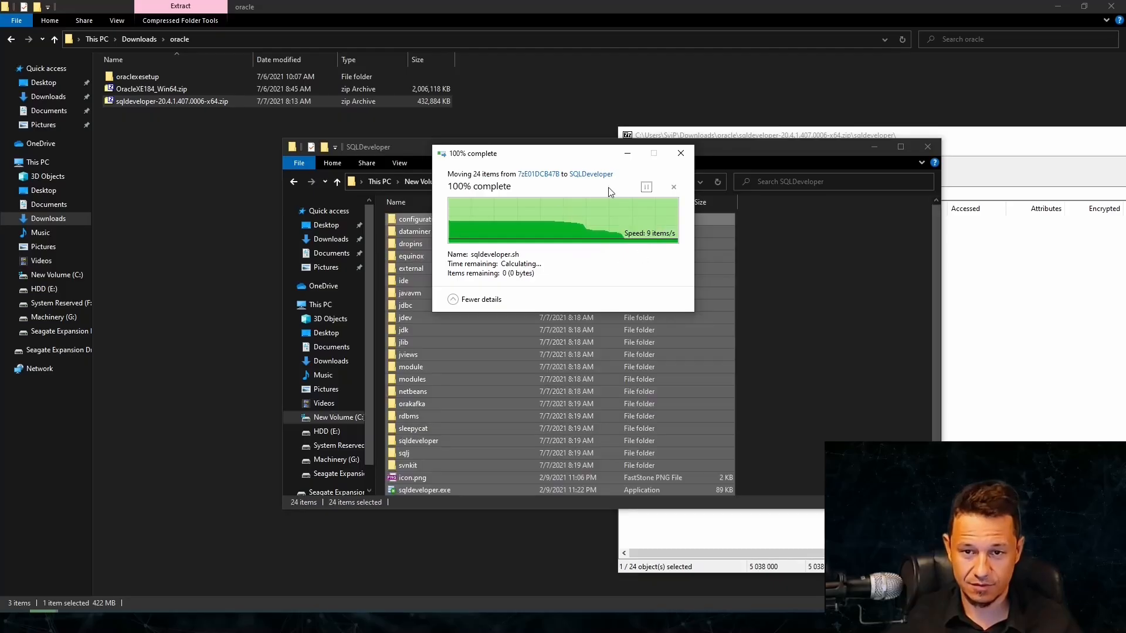
# - Launch sqldeveloper.exe from the extracted folder and decline importing preferences from a previous installation
pyautogui.click(821, 253)
pyautogui.moveTo(704, 147); pyautogui.dragTo(586, 113)
pyautogui.scroll(-1, 718, 258)
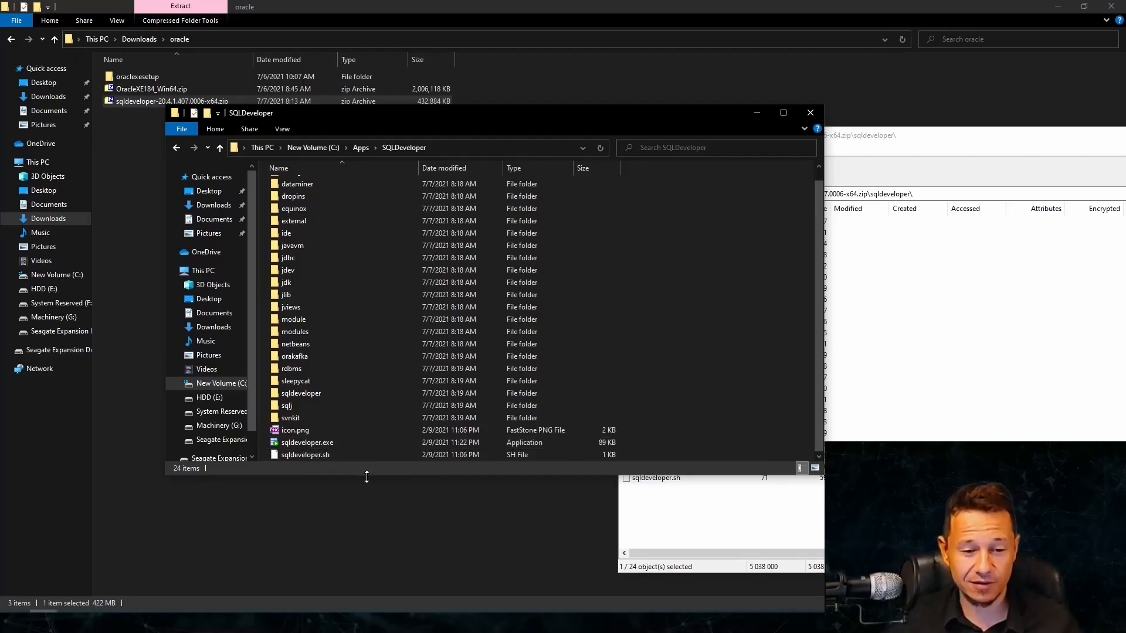
pyautogui.click(308, 443)
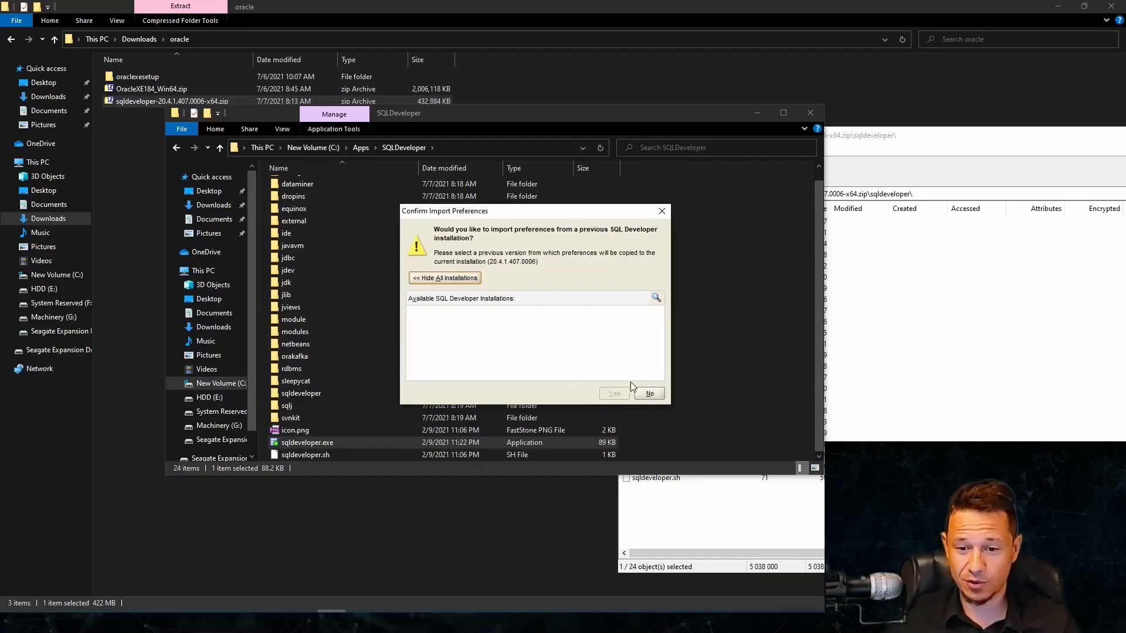
pyautogui.click(650, 393)
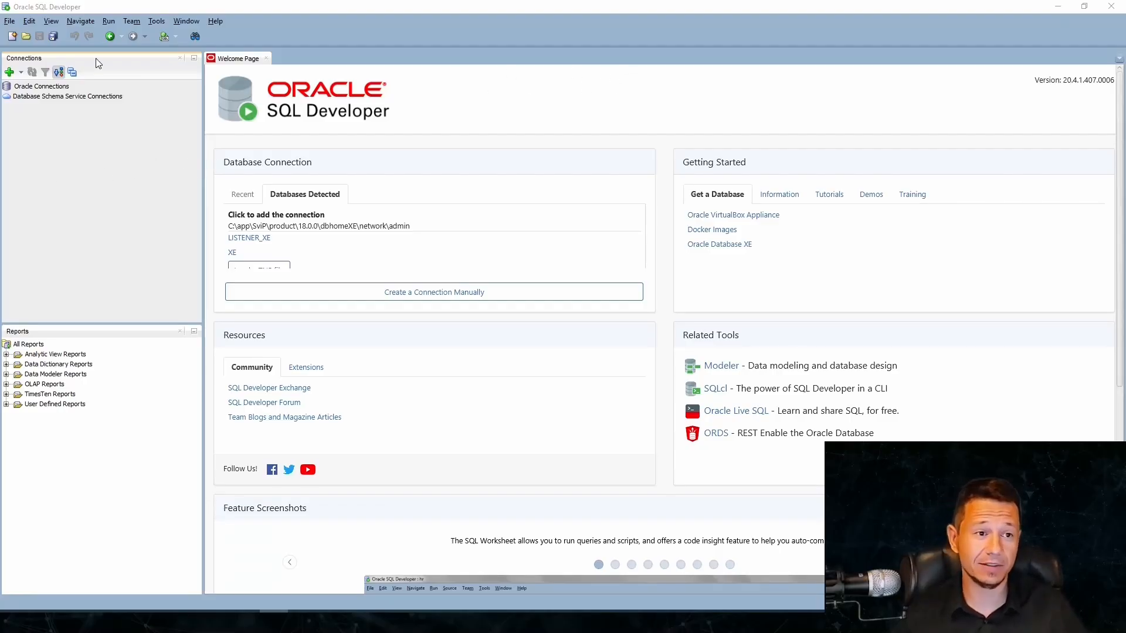
# - Start a new database connection in SQL Developer named sys with the username "sys as sysdba"
pyautogui.click(20, 72)
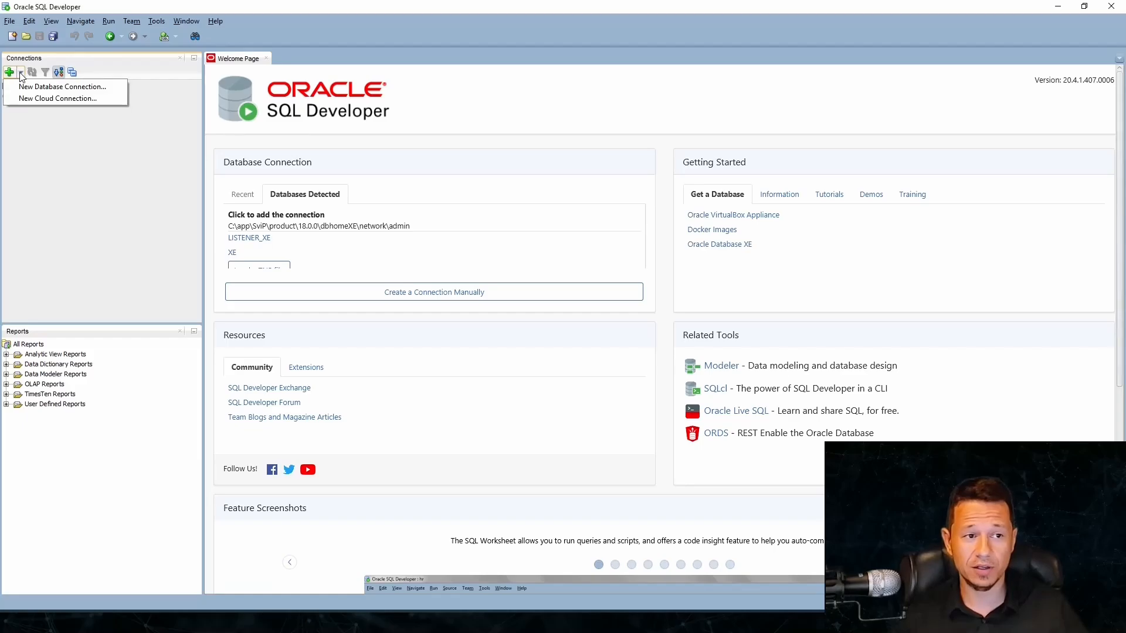
pyautogui.click(63, 87)
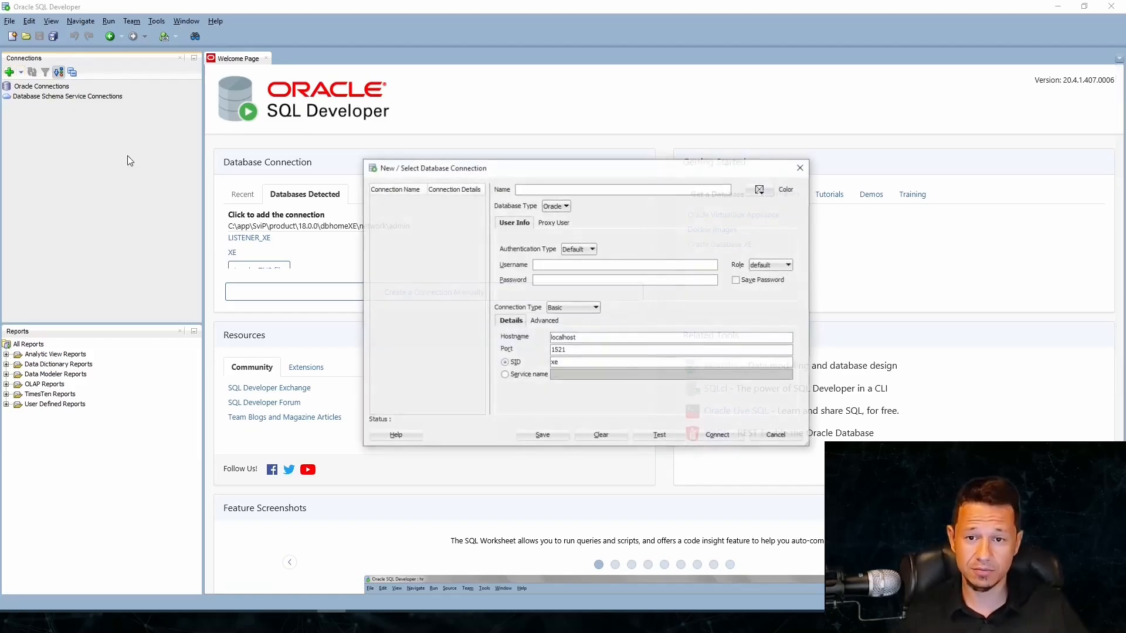
pyautogui.write('sys')
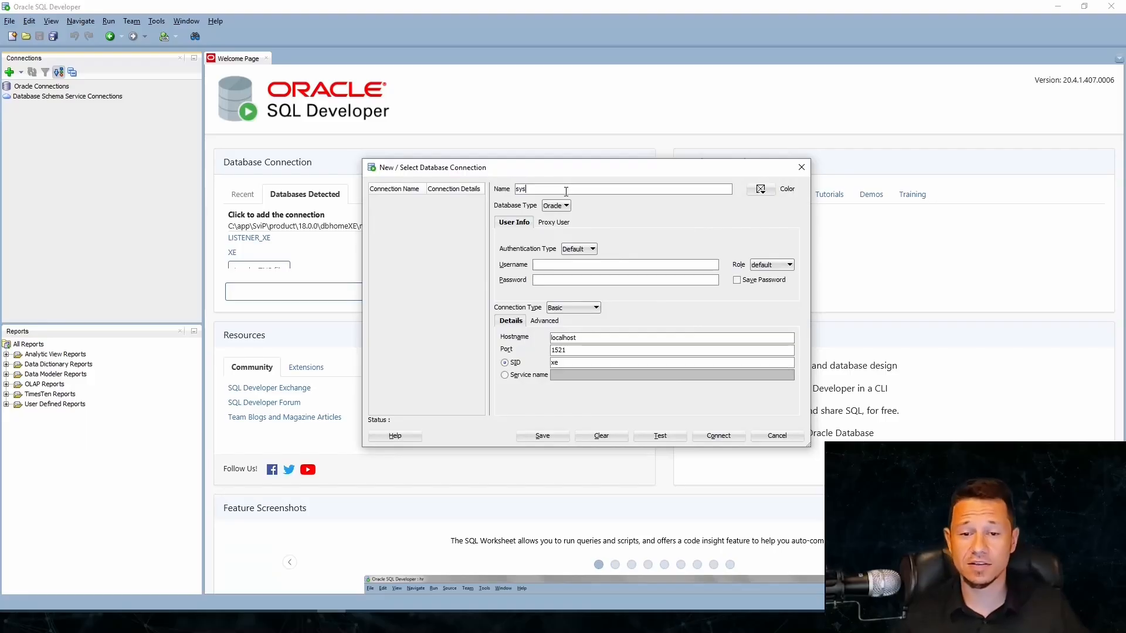
pyautogui.click(612, 268)
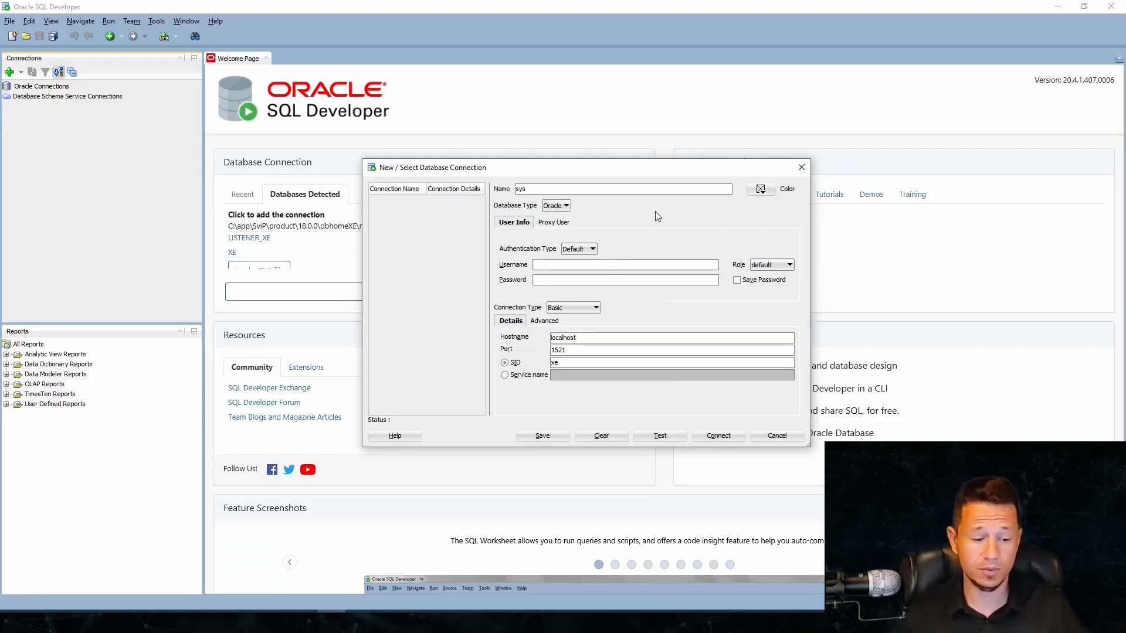
pyautogui.write('sys ')
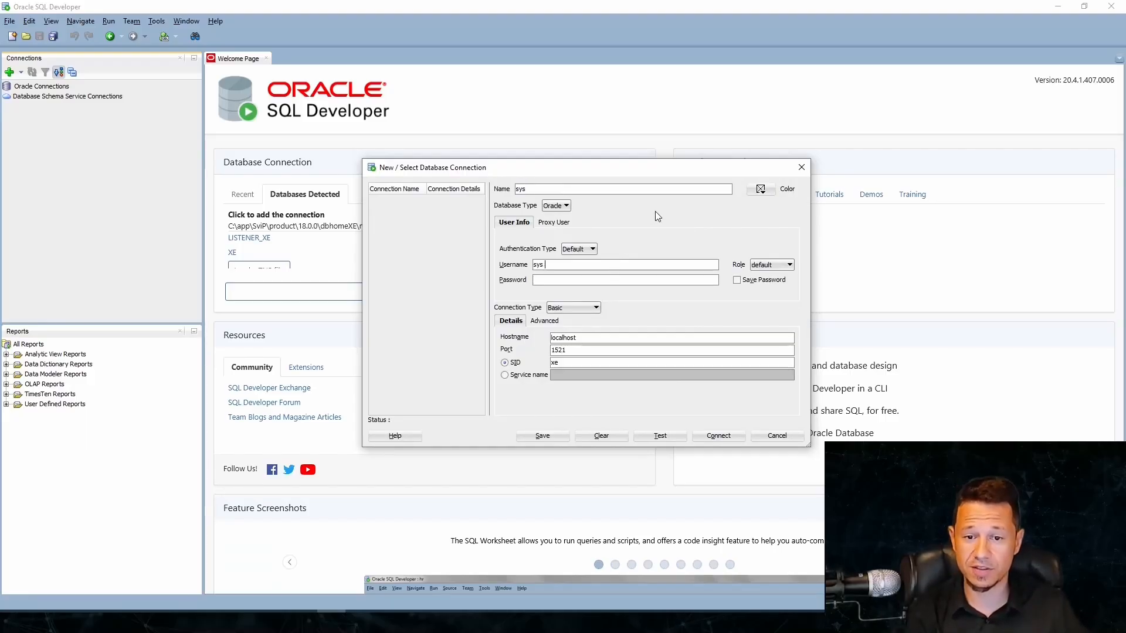
pyautogui.write('as sysdba')
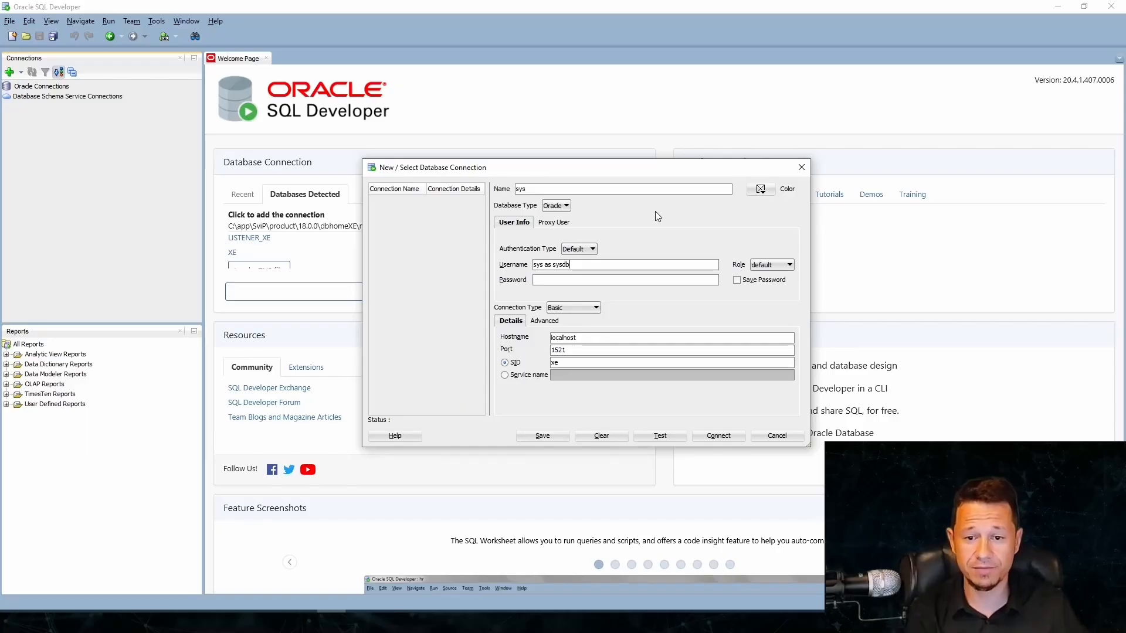
pyautogui.press('Tab')
# - Enter the database account password for the sys connection and test the connection
pyautogui.click(628, 283)
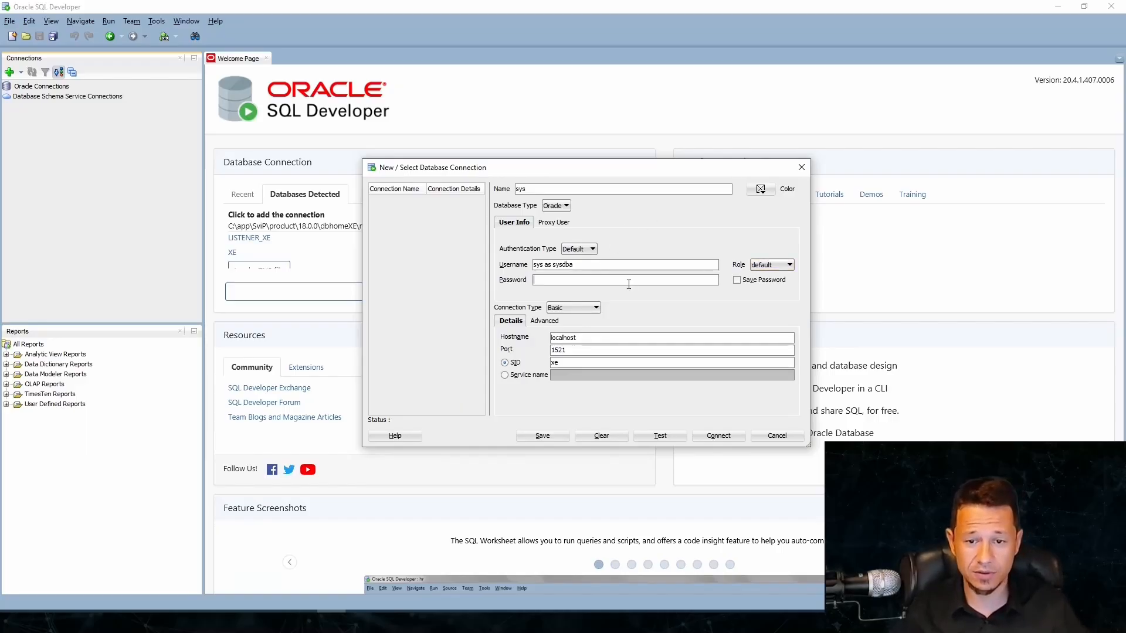
pyautogui.write('••••••••••')
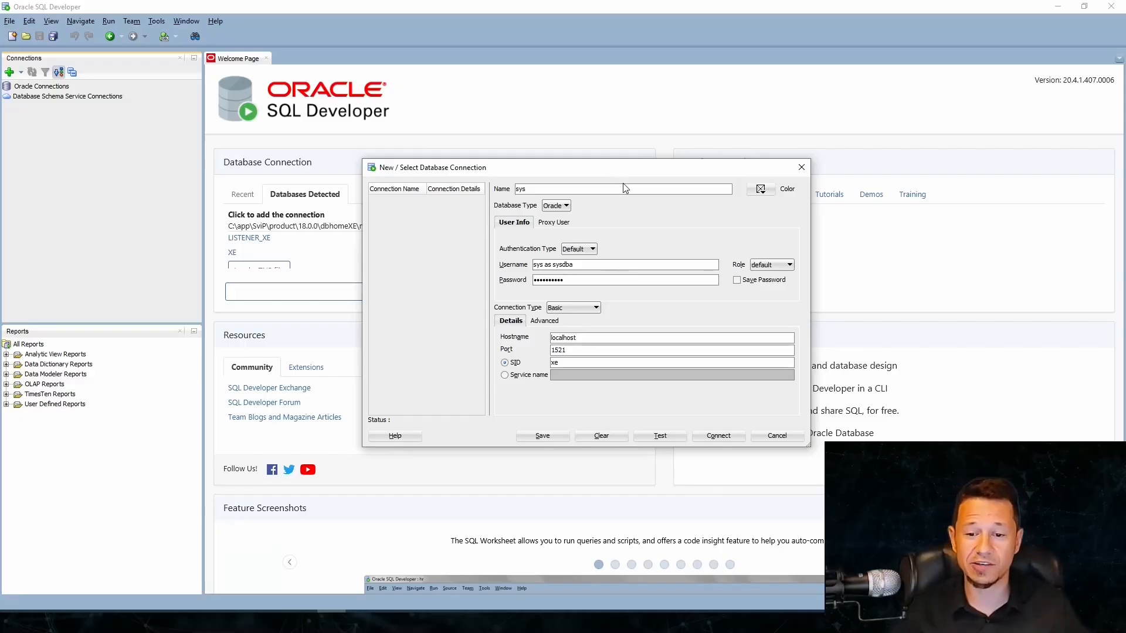
pyautogui.click(666, 437)
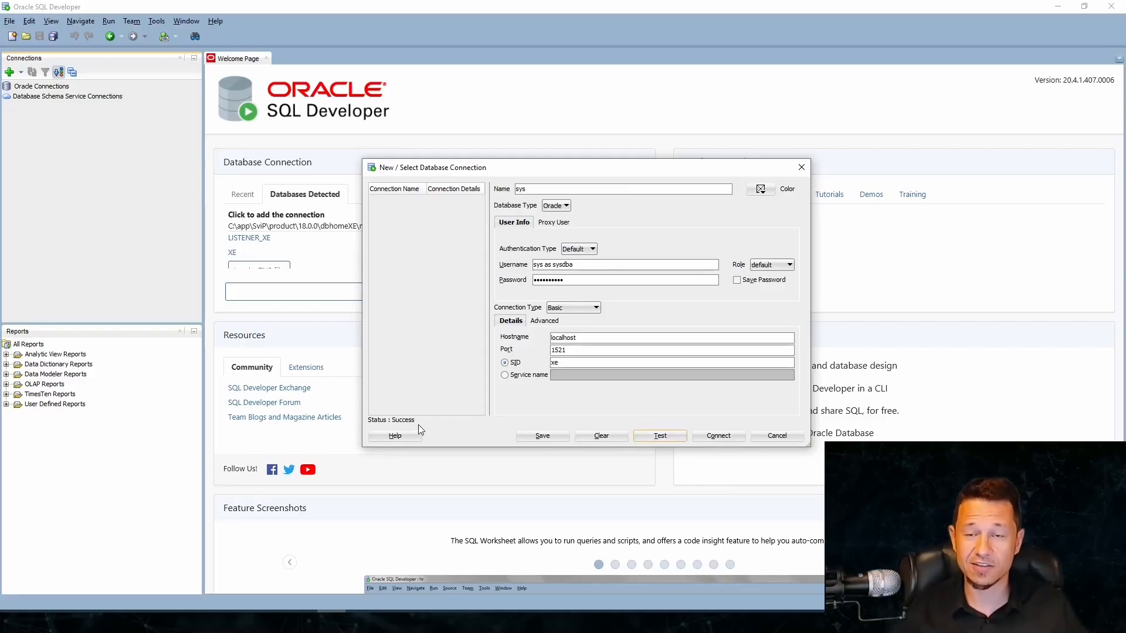